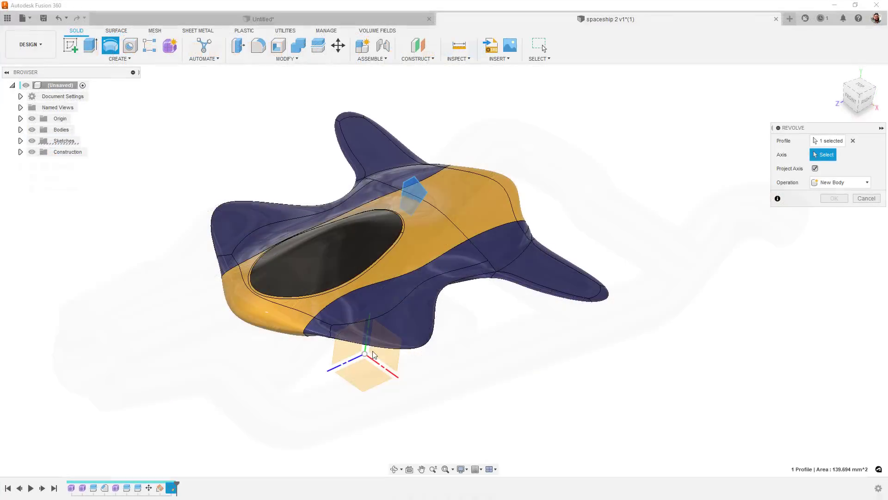
# Step: Use the Z axis as the revolve axis and bring up the revolve operation choices
pyautogui.click(341, 364)
pyautogui.click(839, 224)
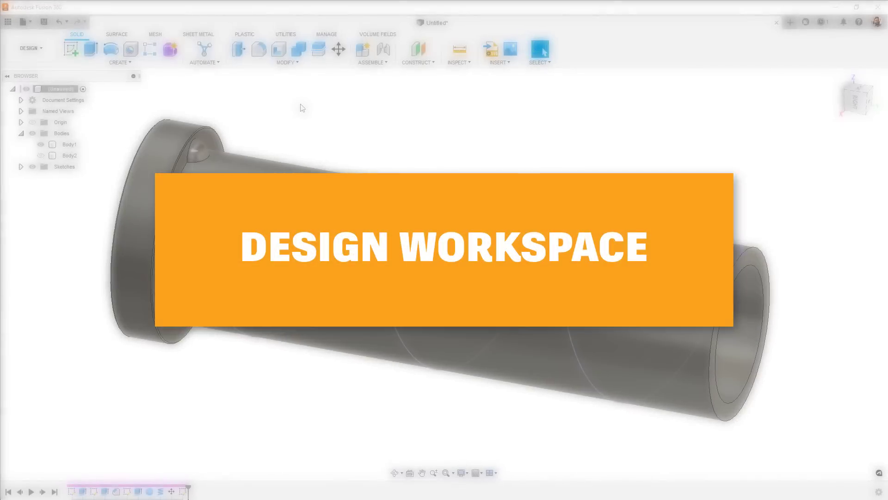
# Step: Start a pattern of the sphere bump on the tube, with the origin axis as its direction
pyautogui.click(152, 52)
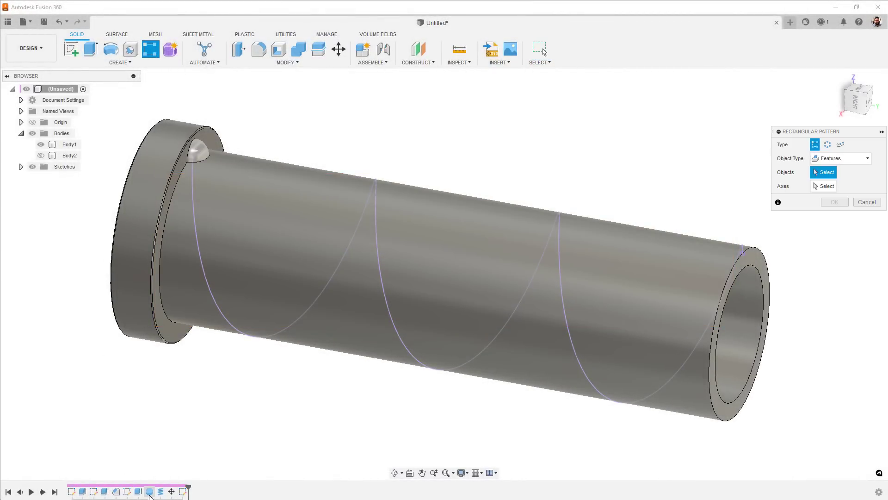
pyautogui.click(150, 492)
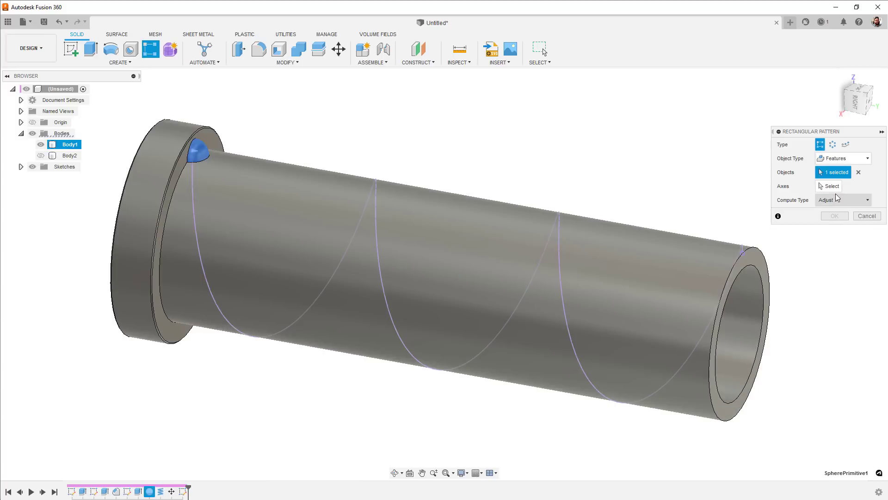
pyautogui.click(834, 189)
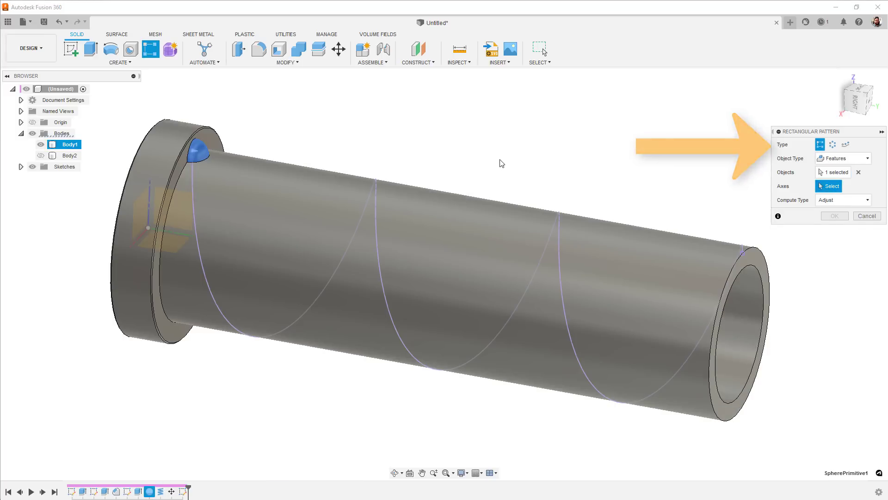
pyautogui.click(174, 235)
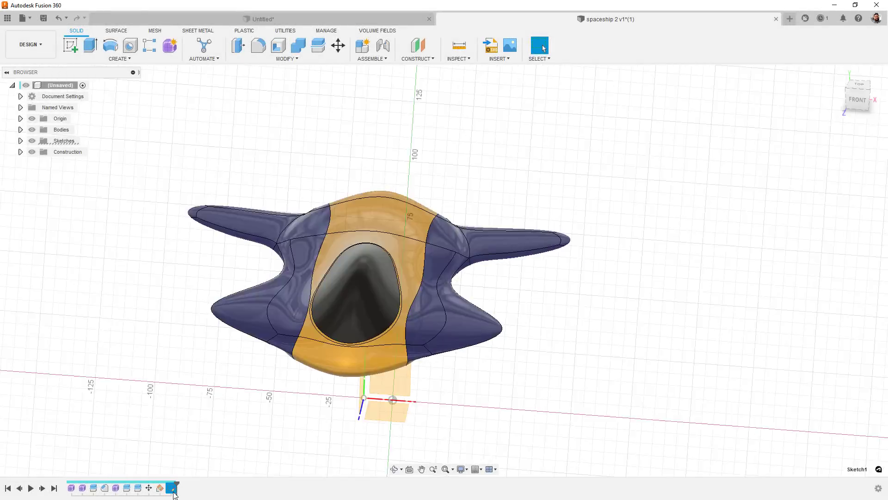
# Step: Slice the model at the sketch plane and draw a line on the spaceship's cross-section
pyautogui.click(850, 210)
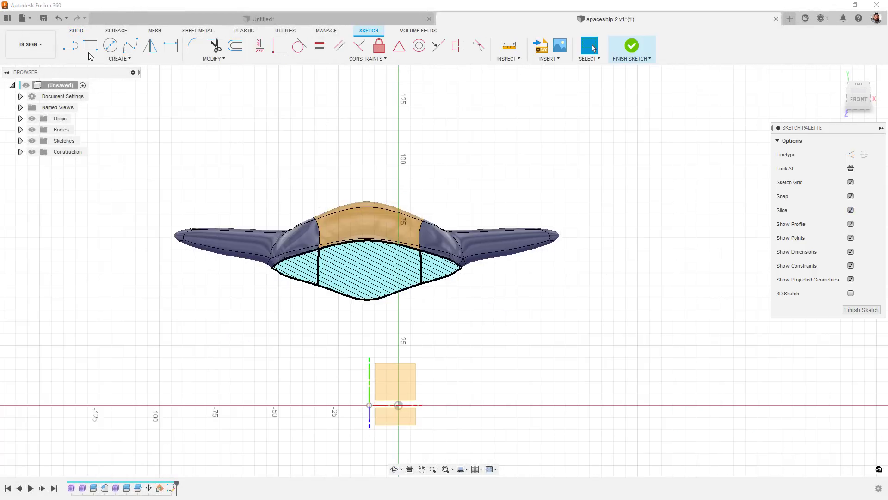
pyautogui.press('l')
pyautogui.click(334, 223)
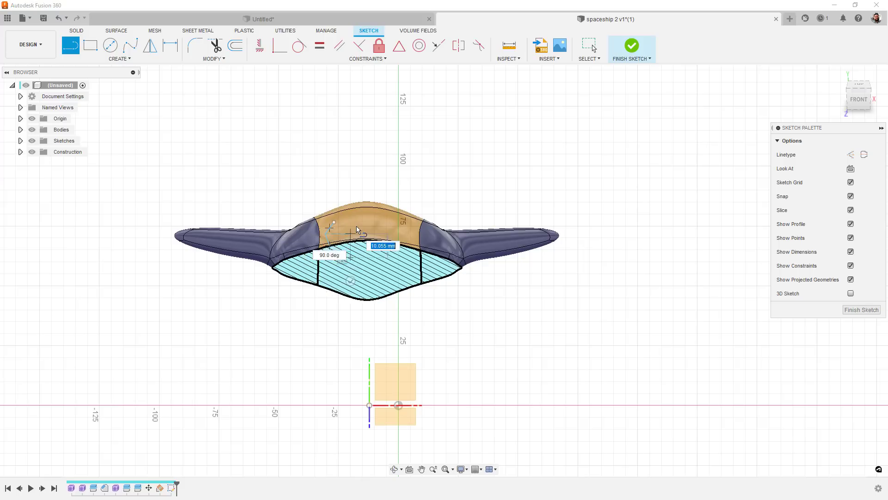
pyautogui.click(631, 48)
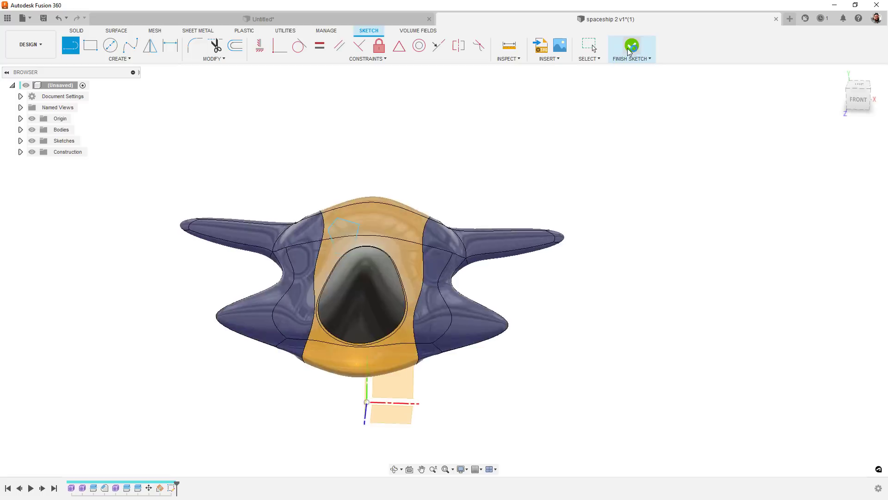
# Step: Revolve the profile around the Z axis with Project Axis on, joined to the spaceship body
pyautogui.click(110, 45)
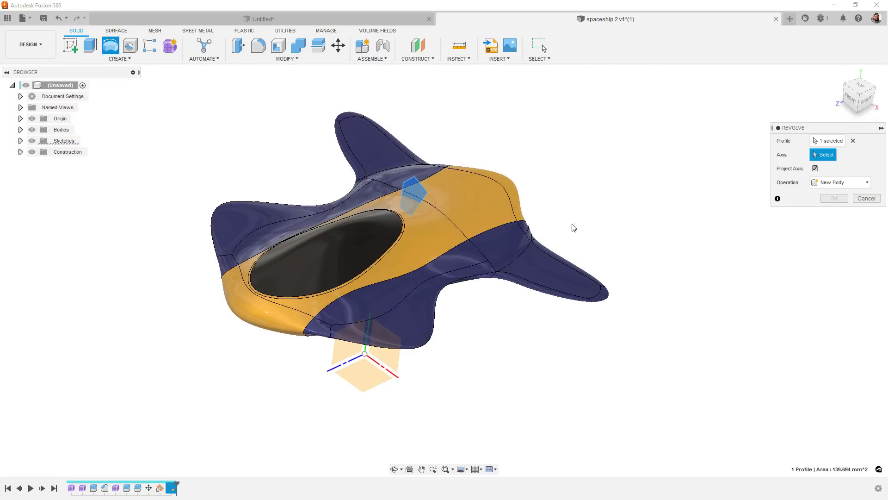
pyautogui.click(343, 365)
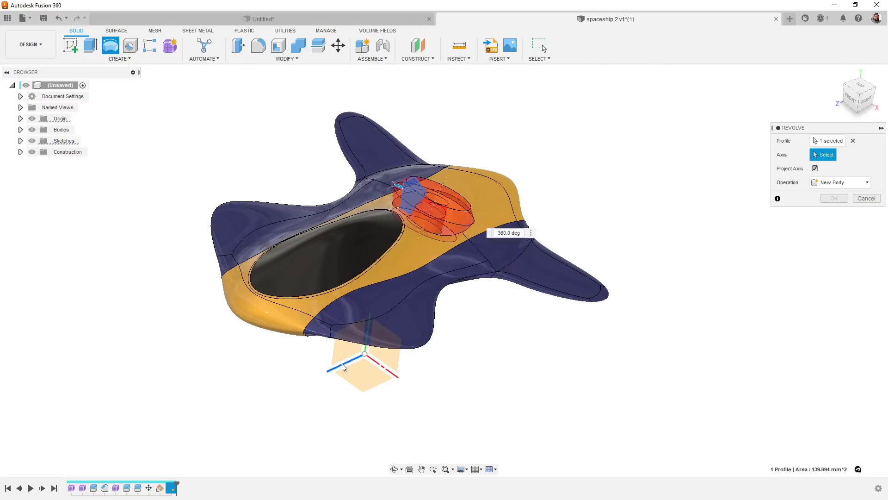
pyautogui.click(814, 168)
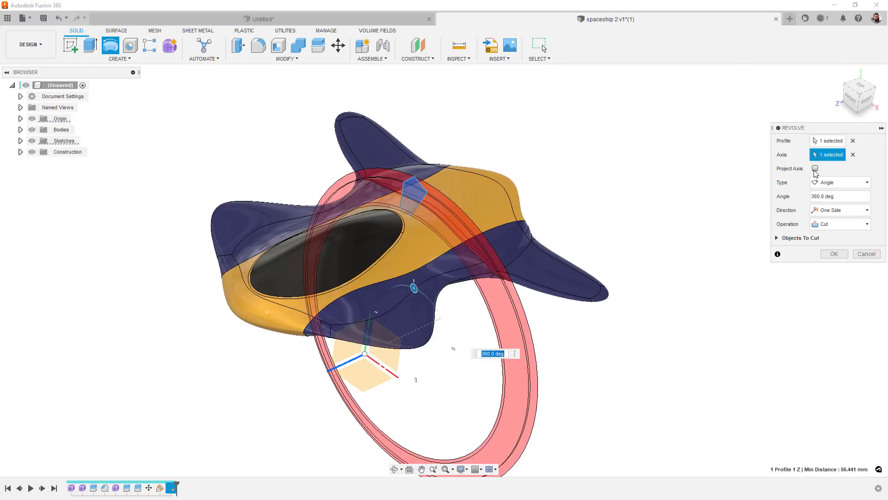
pyautogui.click(815, 169)
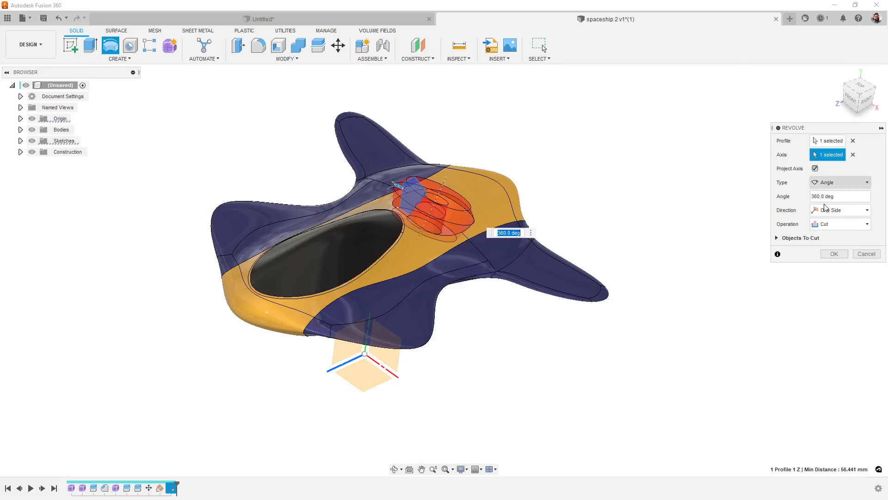
pyautogui.click(828, 224)
pyautogui.click(831, 234)
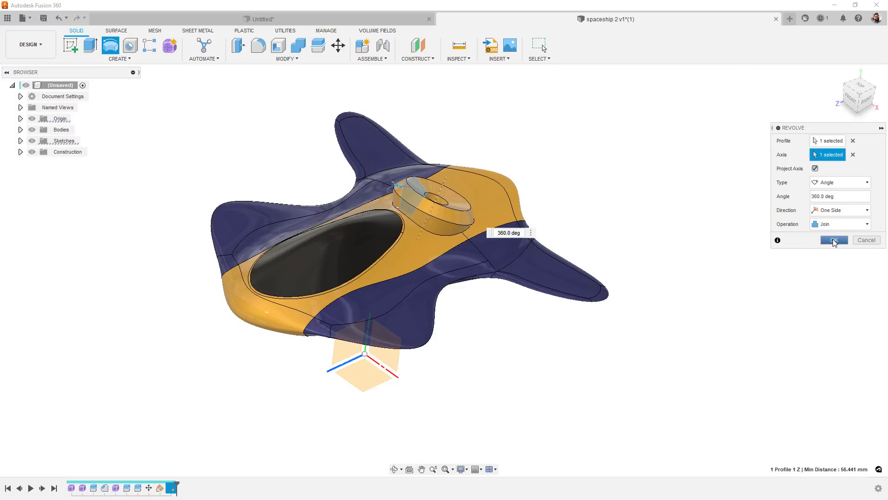
pyautogui.click(834, 240)
pyautogui.moveTo(649, 270)
pyautogui.mouseDown()
pyautogui.moveTo(606, 260)
pyautogui.moveTo(612, 294)
pyautogui.moveTo(666, 277)
pyautogui.moveTo(662, 303)
pyautogui.moveTo(644, 277)
pyautogui.mouseUp()
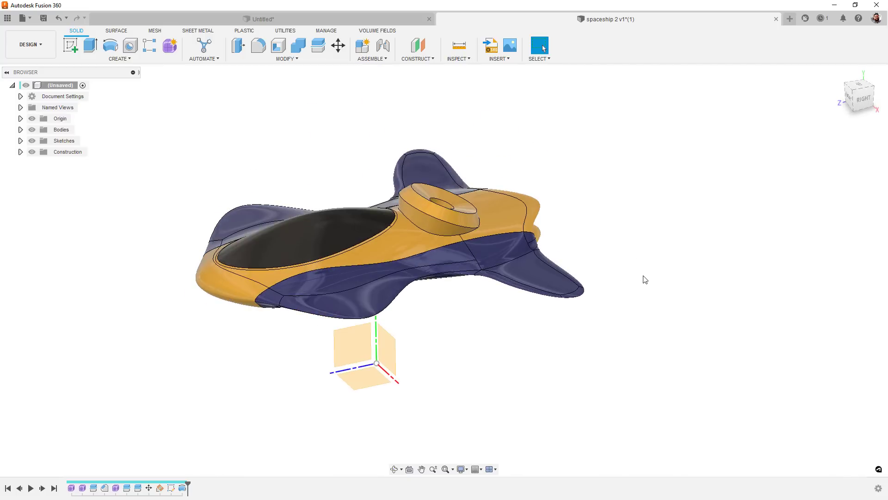
pyautogui.press('Escape')
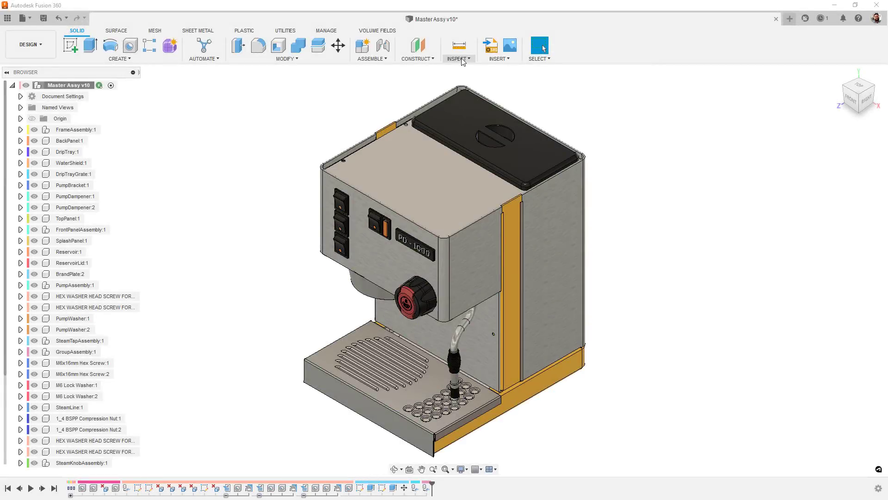
# Step: Section the espresso machine on the yellow side strip face, pushed -5.00 in to show its interior
pyautogui.click(458, 58)
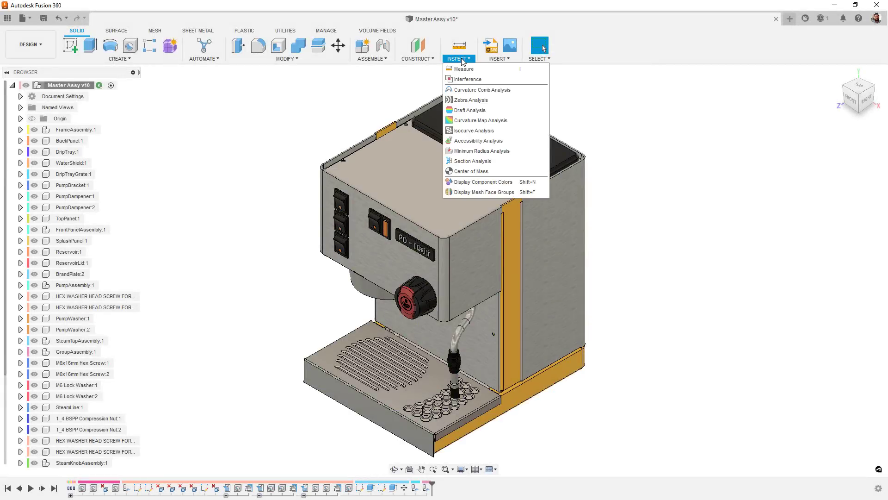
pyautogui.click(465, 157)
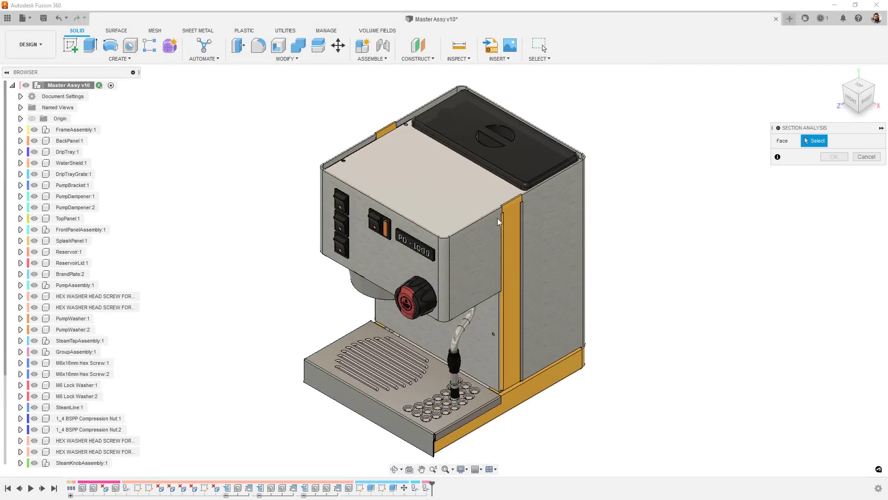
pyautogui.click(512, 242)
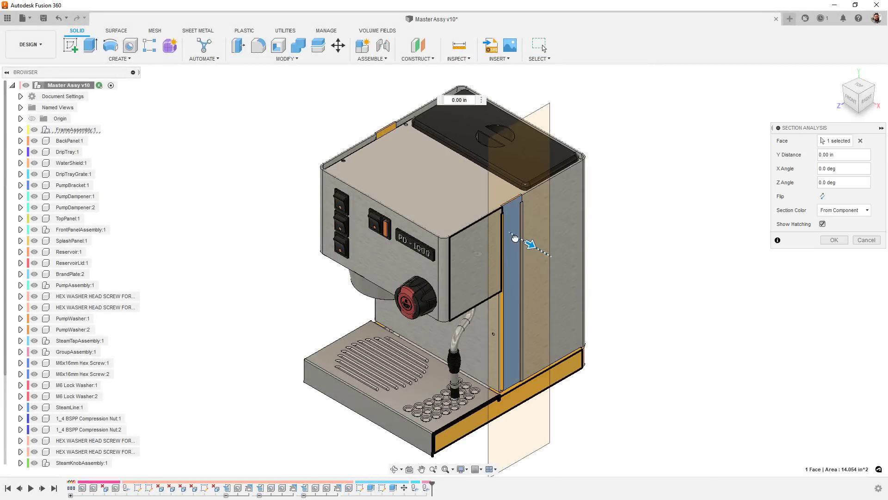
pyautogui.moveTo(525, 241); pyautogui.dragTo(462, 202)
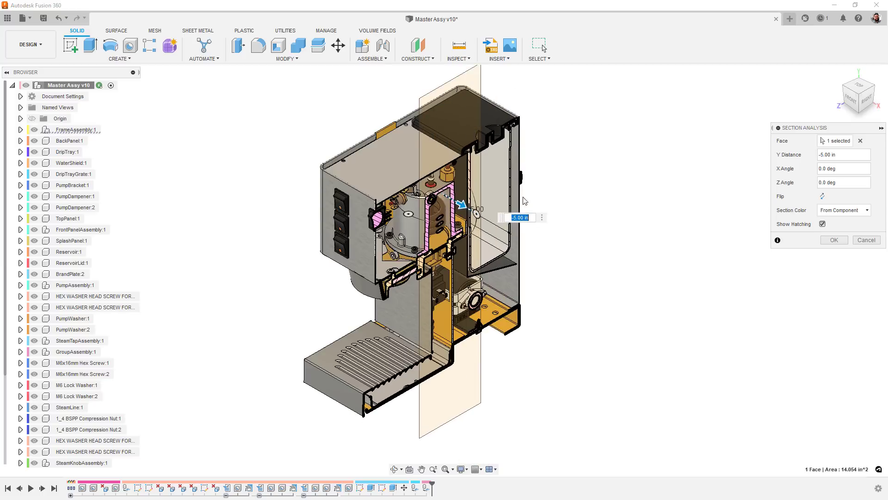
pyautogui.click(823, 197)
pyautogui.click(823, 197)
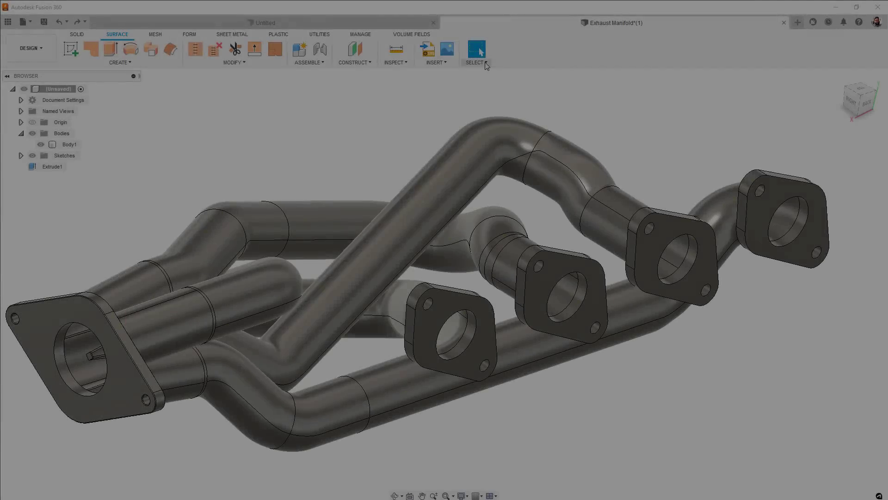
# Step: Select the manifold's 43 interior faces, using the flange faces as boundaries and an interior pipe face as seed
pyautogui.click(486, 63)
pyautogui.moveTo(518, 115)
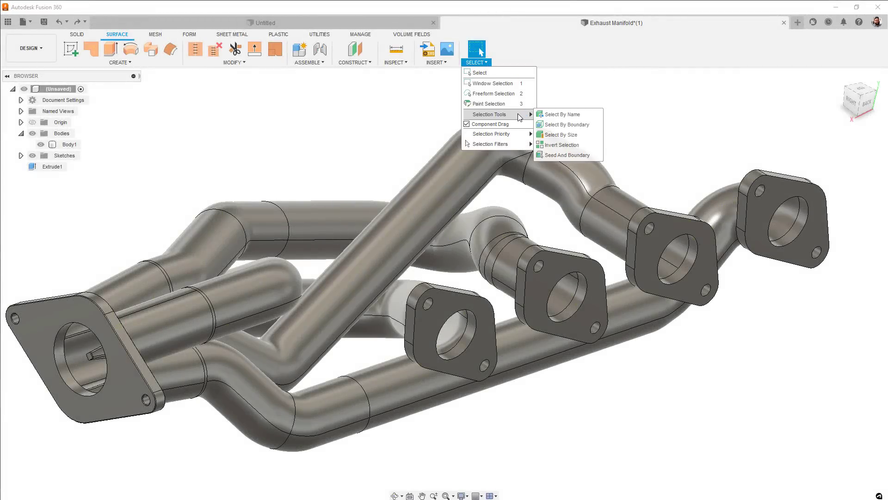
pyautogui.click(573, 156)
pyautogui.click(745, 221)
pyautogui.click(648, 259)
pyautogui.click(531, 286)
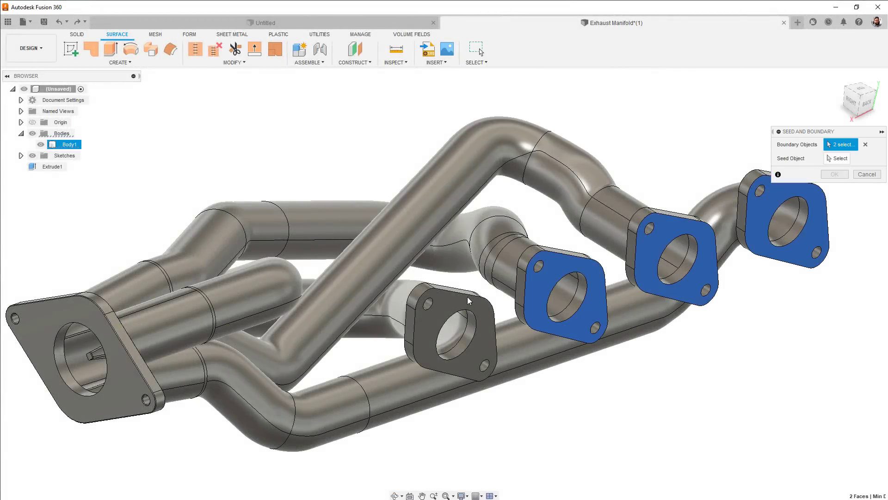
pyautogui.click(425, 324)
pyautogui.click(71, 309)
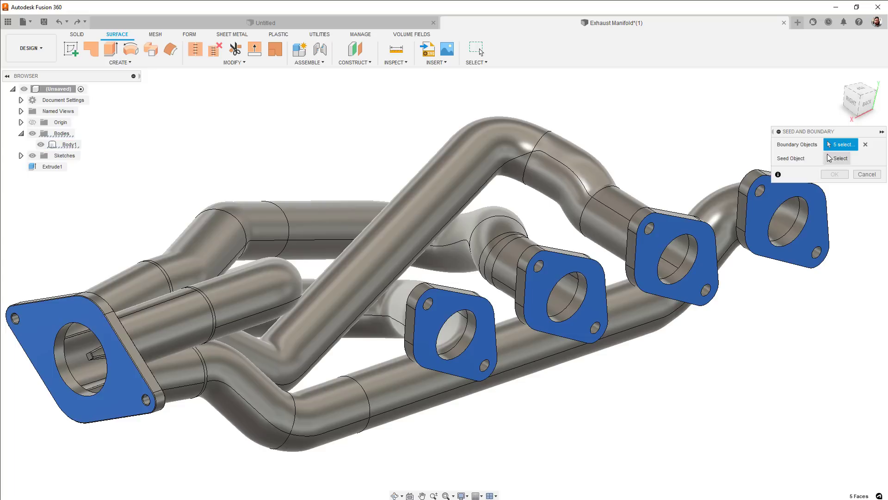
pyautogui.click(829, 158)
pyautogui.click(625, 333)
pyautogui.click(838, 173)
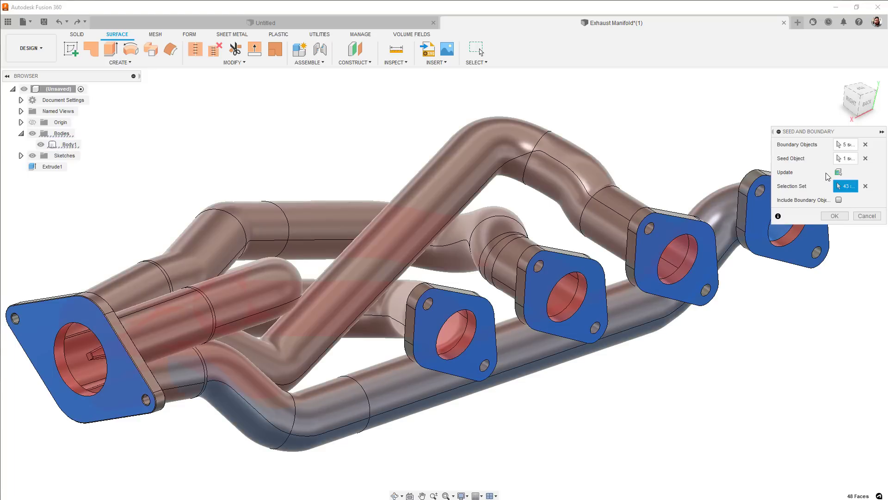
pyautogui.click(835, 216)
# Step: Offset the selected faces into a surface body and hide Body1
pyautogui.click(172, 54)
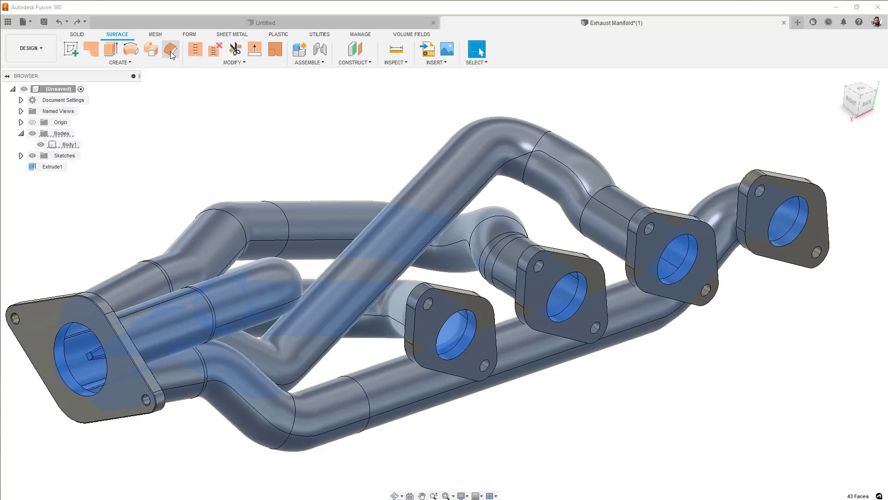
pyautogui.click(835, 202)
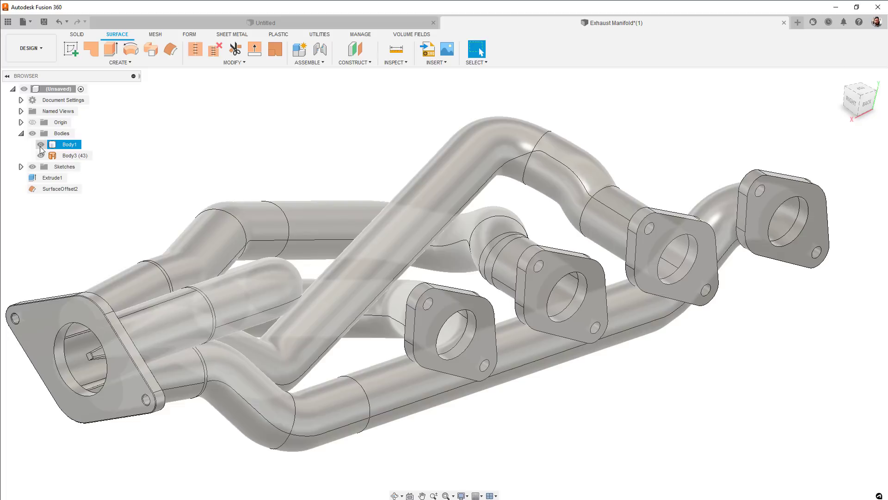
pyautogui.click(41, 145)
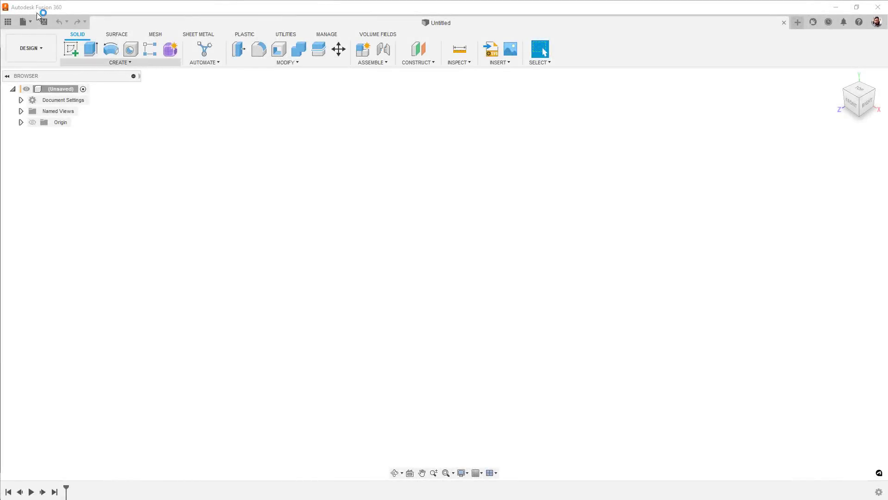
# Step: Open Form.tsm from Downloads as a new design and finish its T-spline form
pyautogui.click(26, 20)
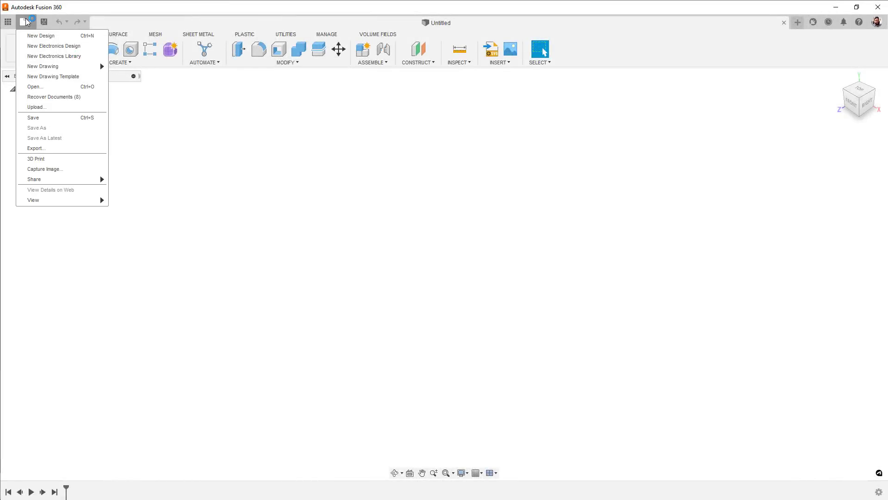
pyautogui.click(46, 84)
pyautogui.click(313, 352)
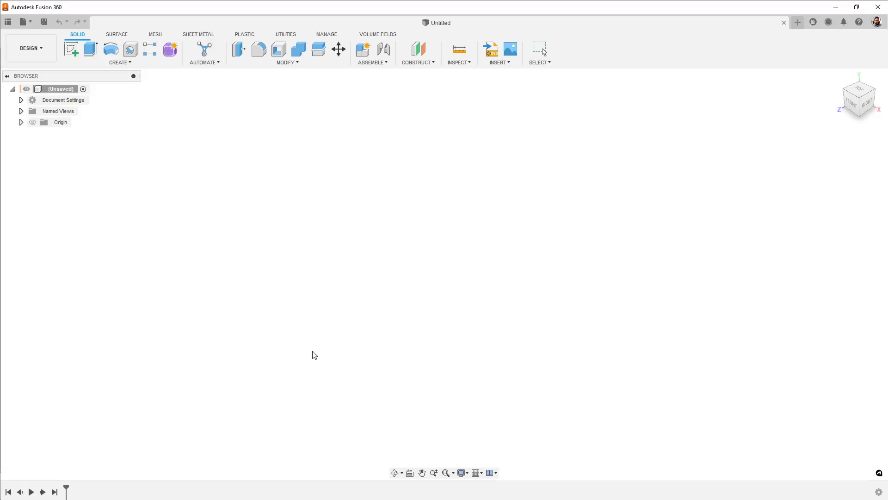
pyautogui.click(152, 183)
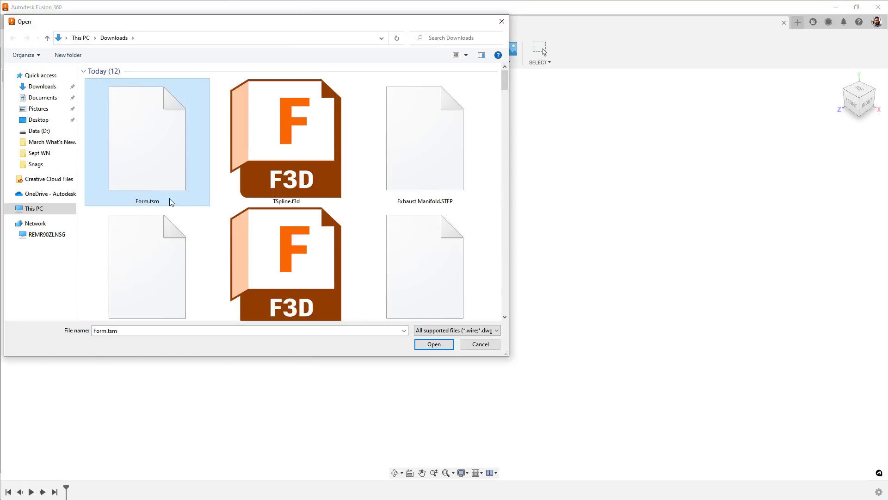
pyautogui.click(435, 345)
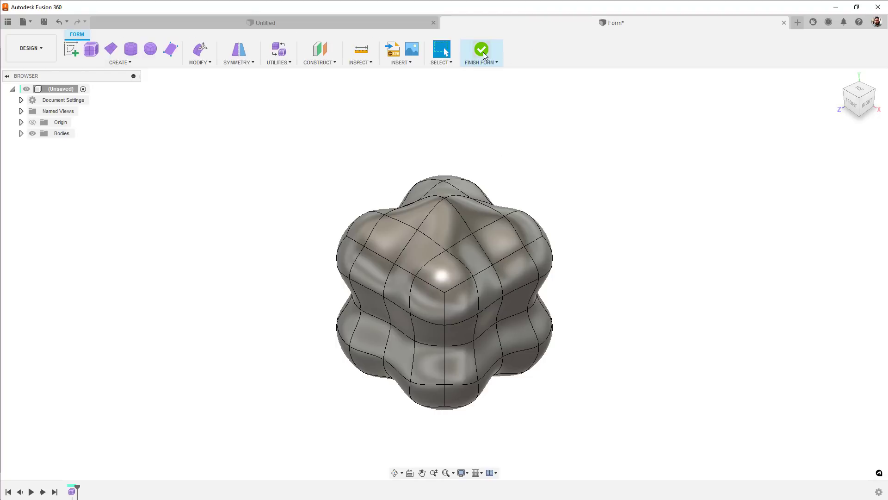
pyautogui.click(481, 50)
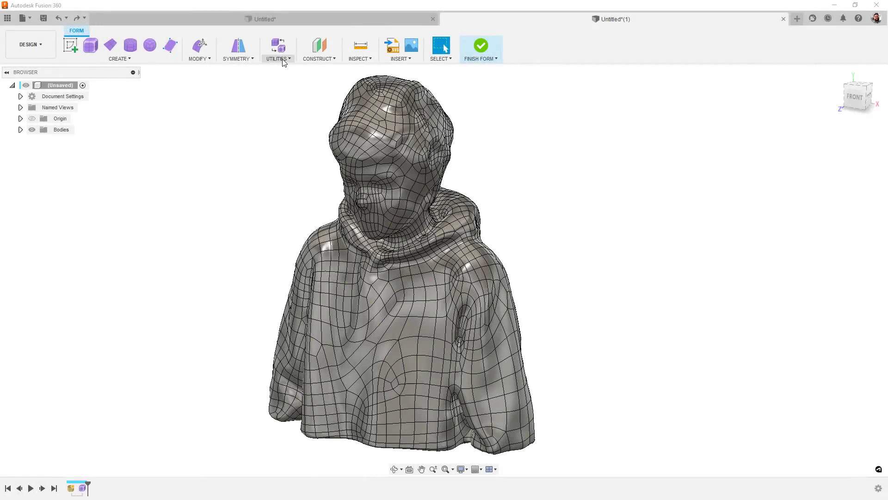
# Step: Apply Make Uniform to the hooded torso's T-spline body
pyautogui.click(283, 59)
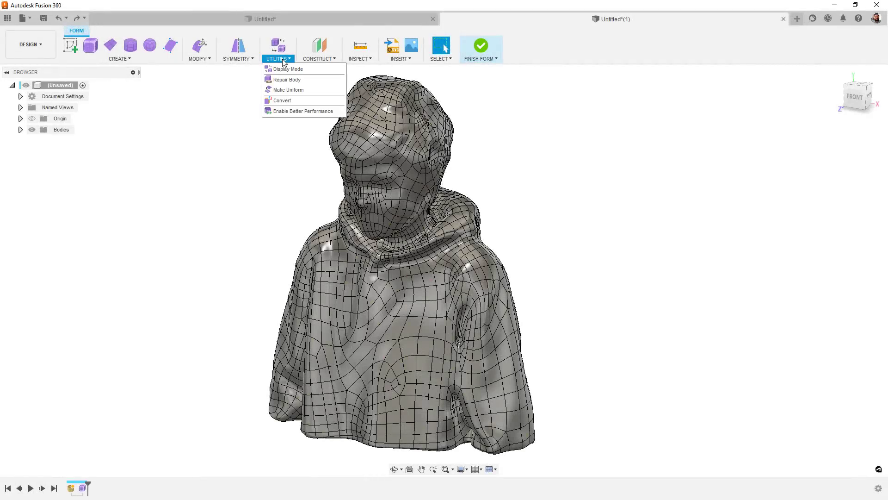
pyautogui.click(282, 90)
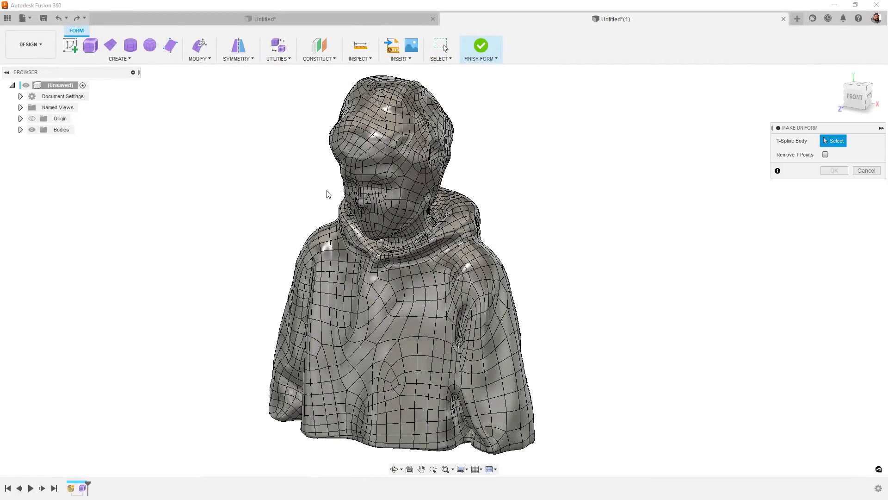
pyautogui.click(354, 208)
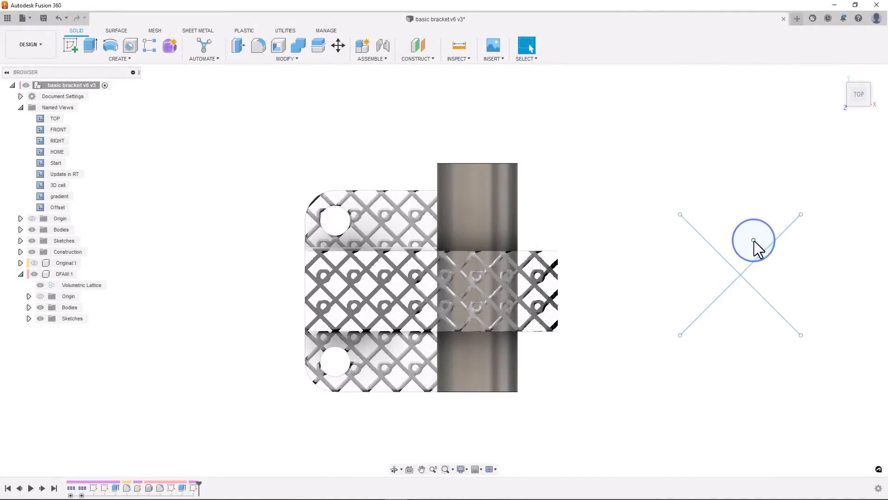
# Step: Move the sketch circle to the X's centre, then edit the Volumetric Lattice from the 3D cell view
pyautogui.moveTo(731, 243)
pyautogui.mouseDown()
pyautogui.moveTo(711, 251)
pyautogui.moveTo(695, 287)
pyautogui.moveTo(732, 319)
pyautogui.moveTo(763, 323)
pyautogui.moveTo(777, 301)
pyautogui.moveTo(738, 276)
pyautogui.mouseUp()
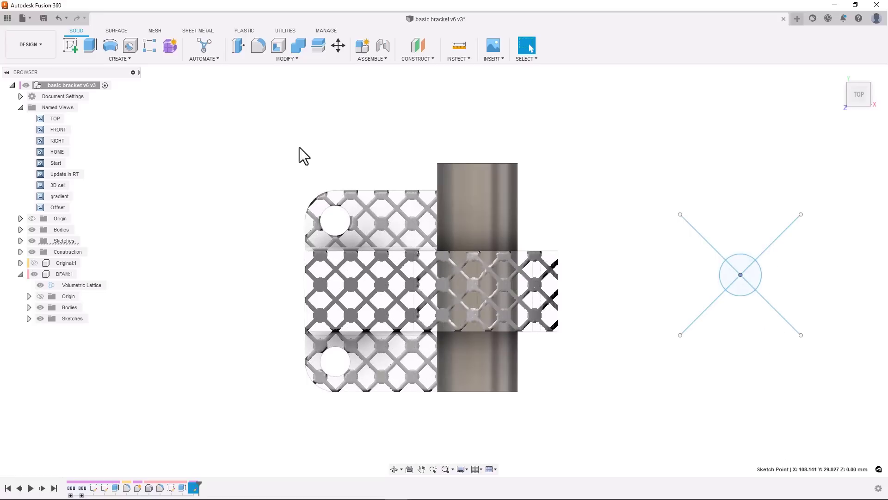
pyautogui.doubleClick(62, 183)
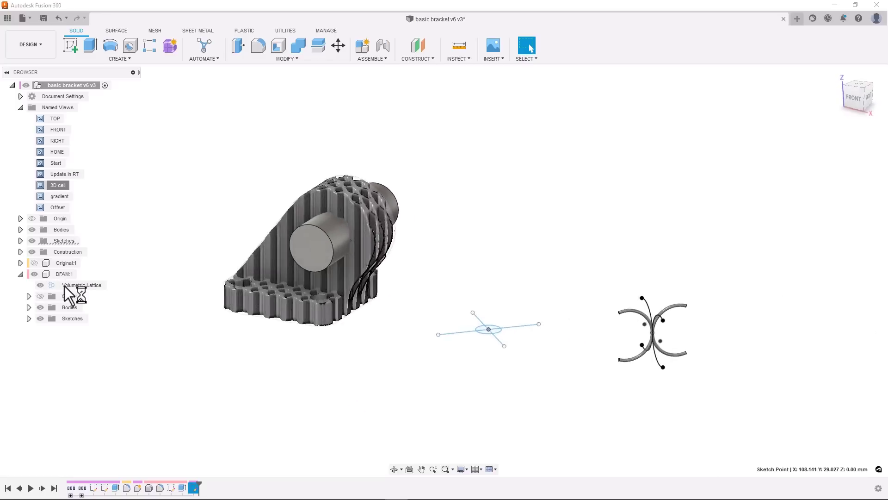
pyautogui.rightClick(73, 285)
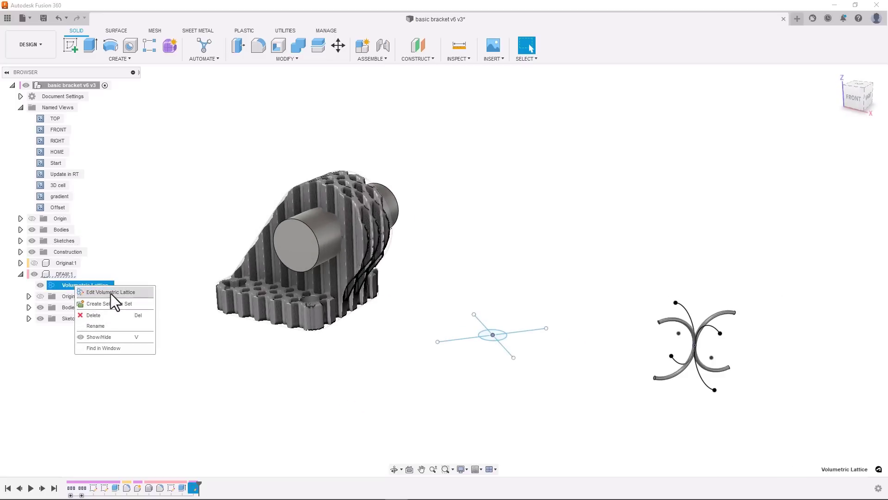
pyautogui.click(110, 293)
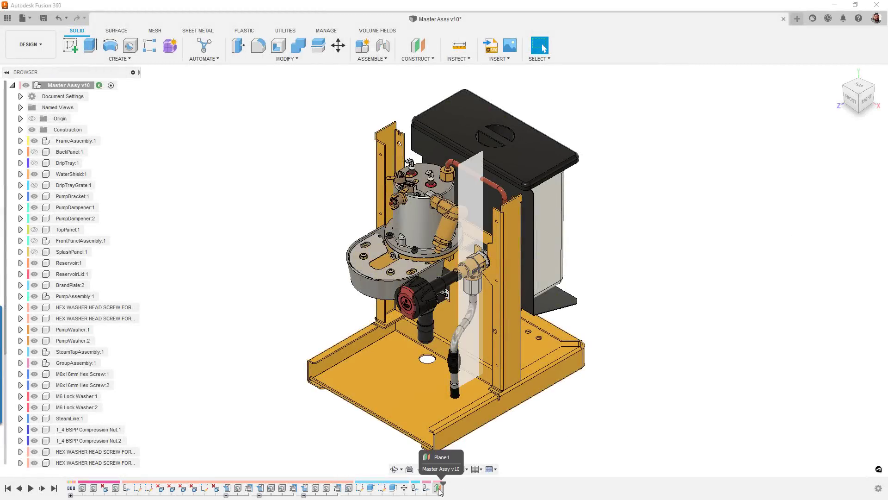
# Step: Create a new sketch on the Plane1 timeline feature
pyautogui.rightClick(439, 488)
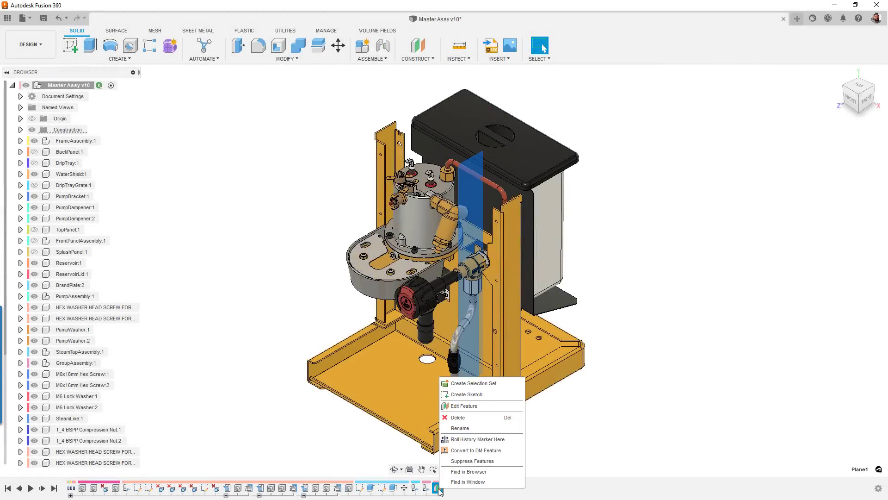
pyautogui.click(466, 394)
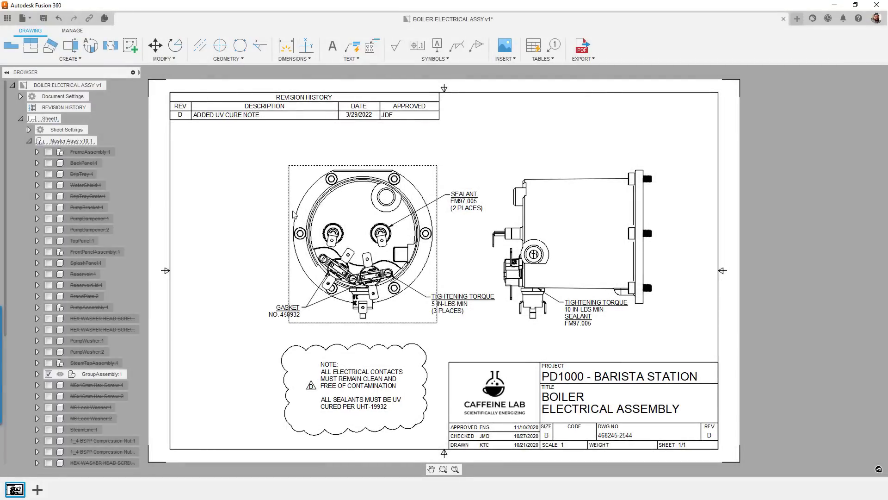
# Step: Open the Master Assy v10 design through its Master Assy v10:1 reference under Sheet1
pyautogui.rightClick(293, 214)
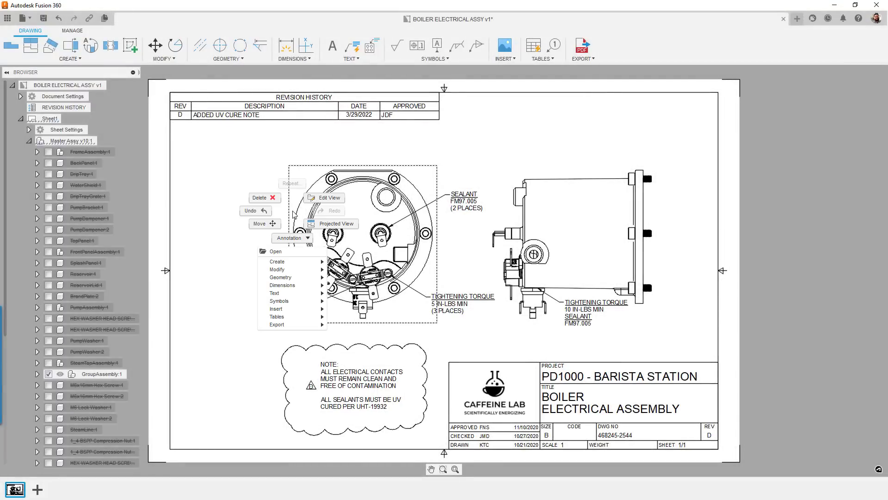
pyautogui.click(290, 254)
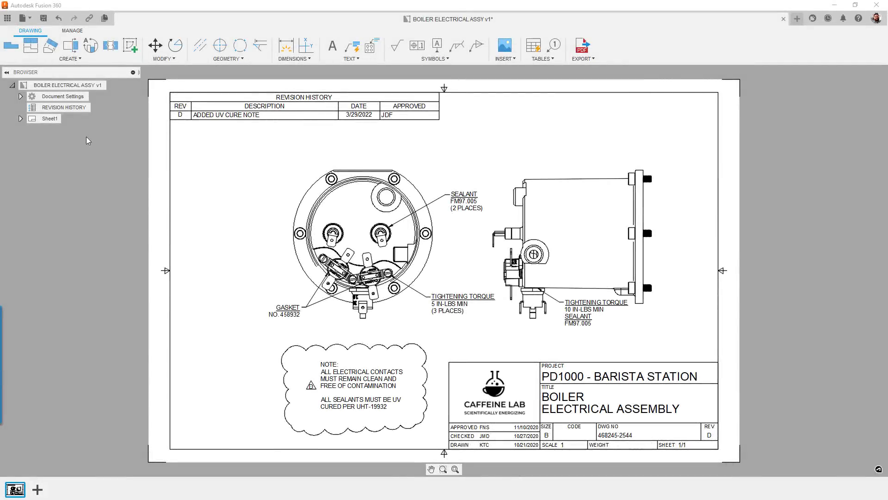
pyautogui.click(21, 119)
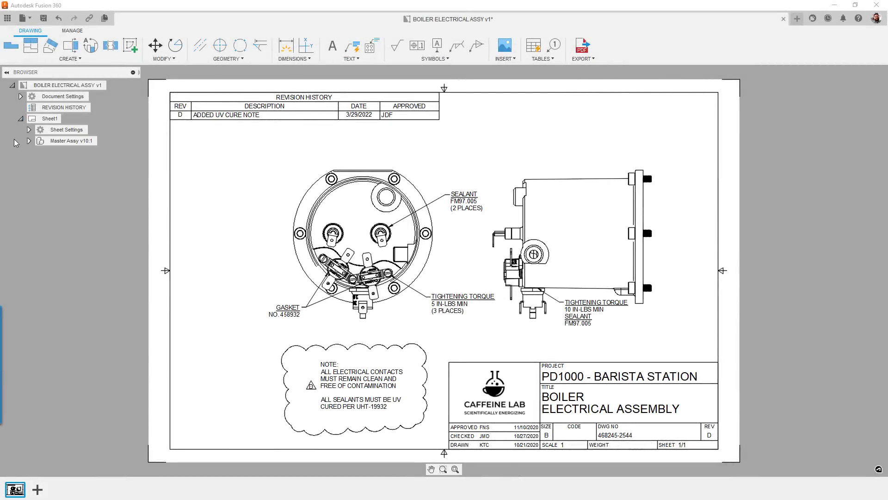
pyautogui.rightClick(41, 143)
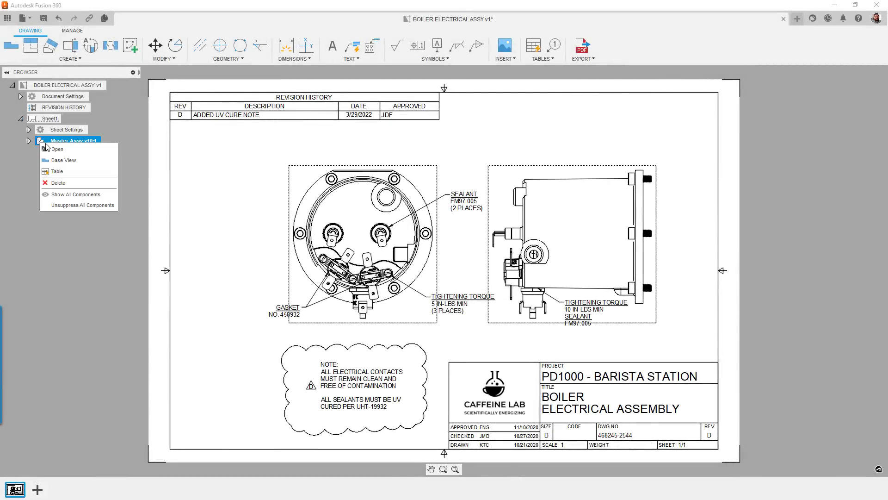
pyautogui.click(55, 149)
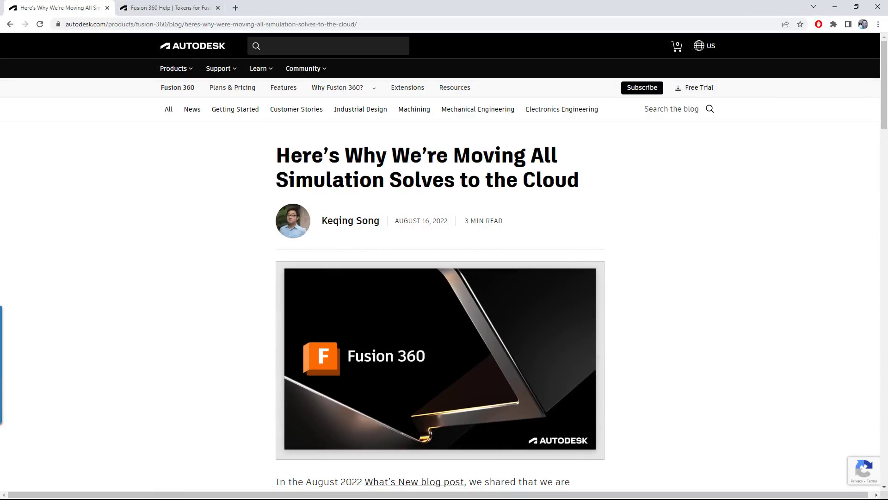
# Step: Scroll through the cloud-simulation blog post down past its Costs section
pyautogui.scroll(-1, 440, 259)
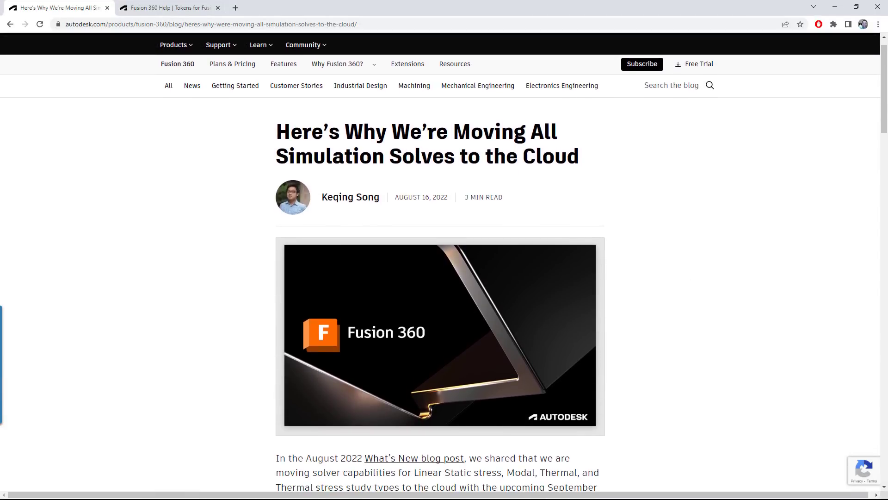
pyautogui.scroll(-2, 439, 259)
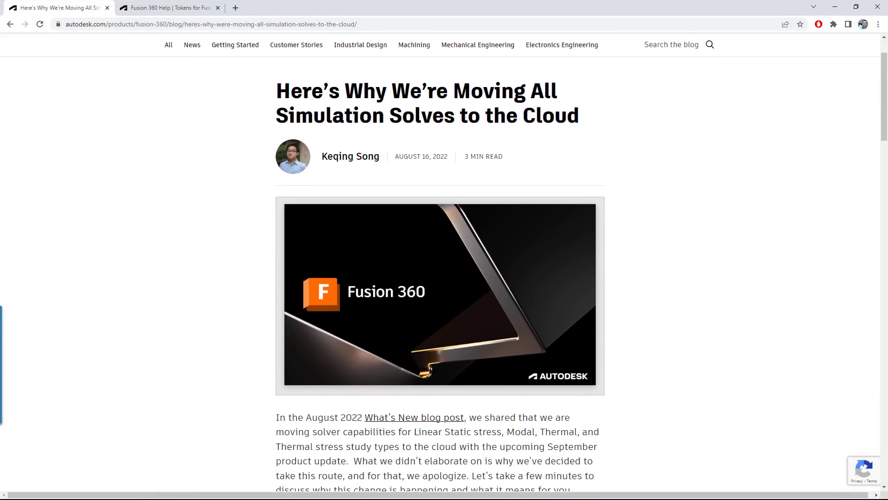
pyautogui.scroll(-1, 439, 259)
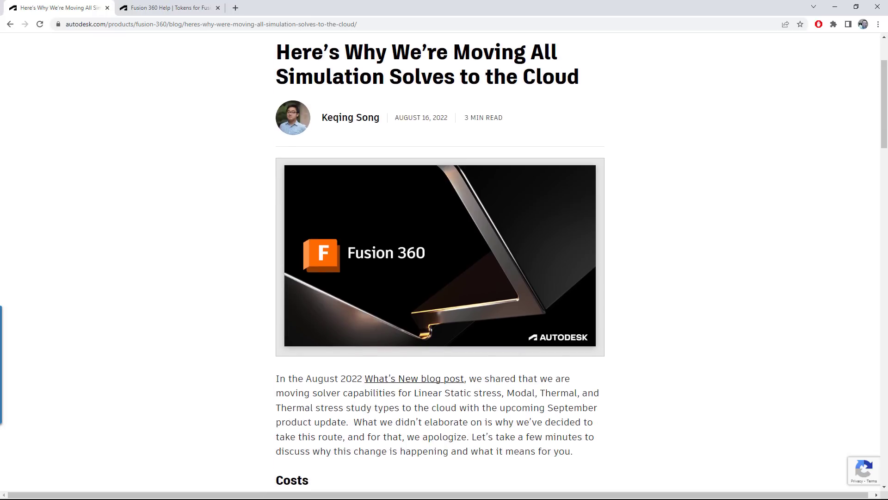
pyautogui.scroll(-1, 439, 245)
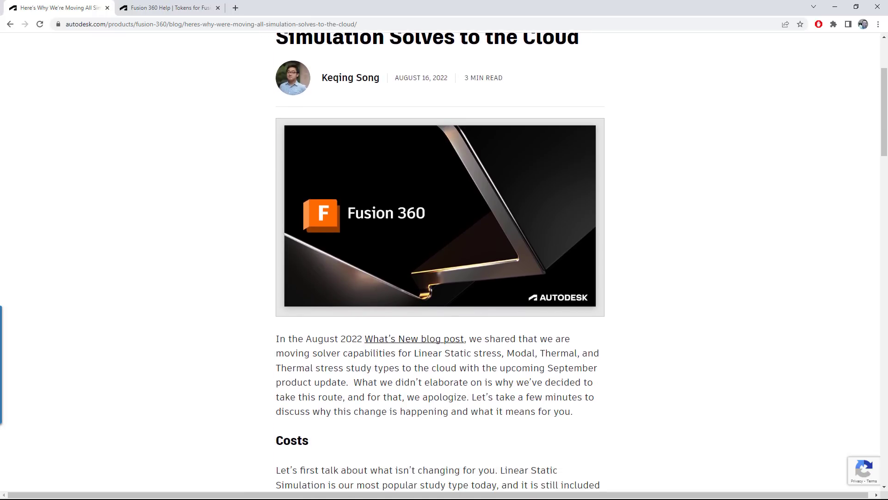
pyautogui.scroll(-1, 440, 245)
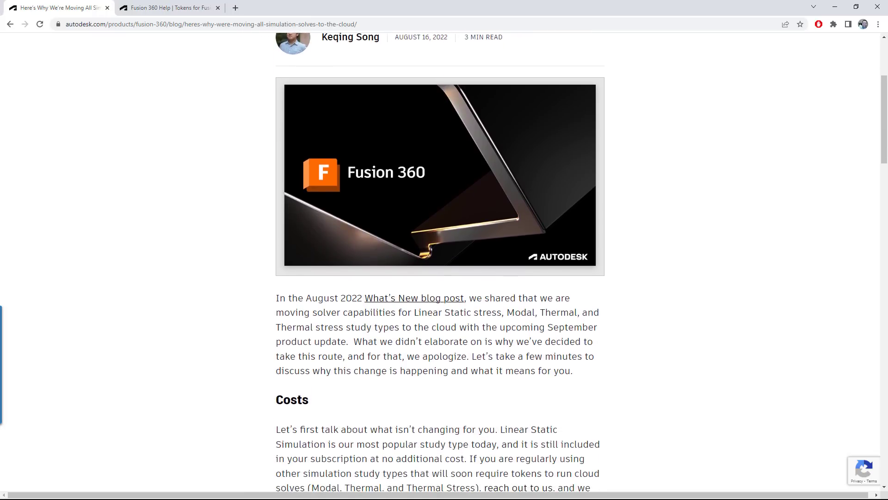
pyautogui.scroll(-1, 440, 245)
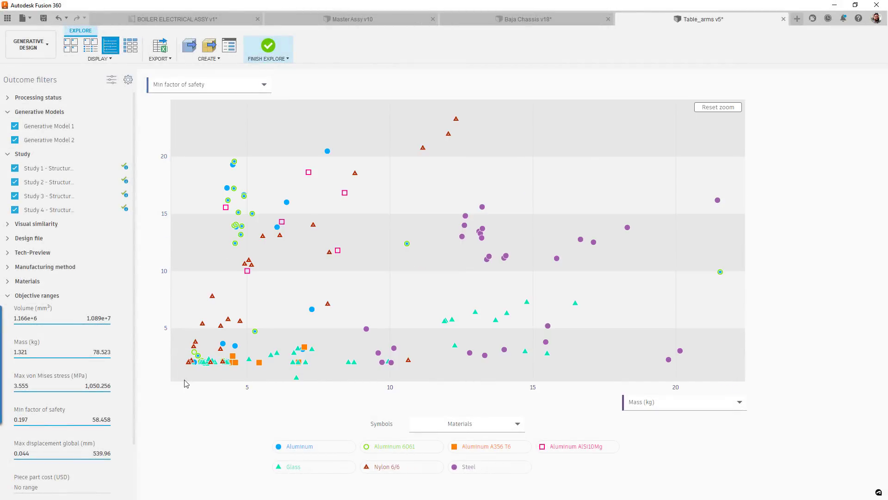
# Step: Zoom the scatter plot into the low-mass, low-safety-factor points and view two Glass outcomes' properties
pyautogui.moveTo(252, 366); pyautogui.dragTo(306, 375)
pyautogui.click(302, 318)
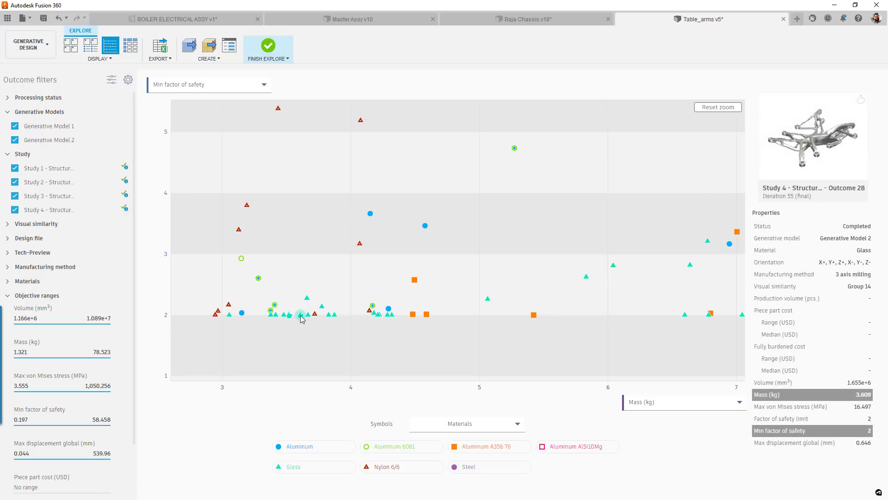
pyautogui.click(309, 316)
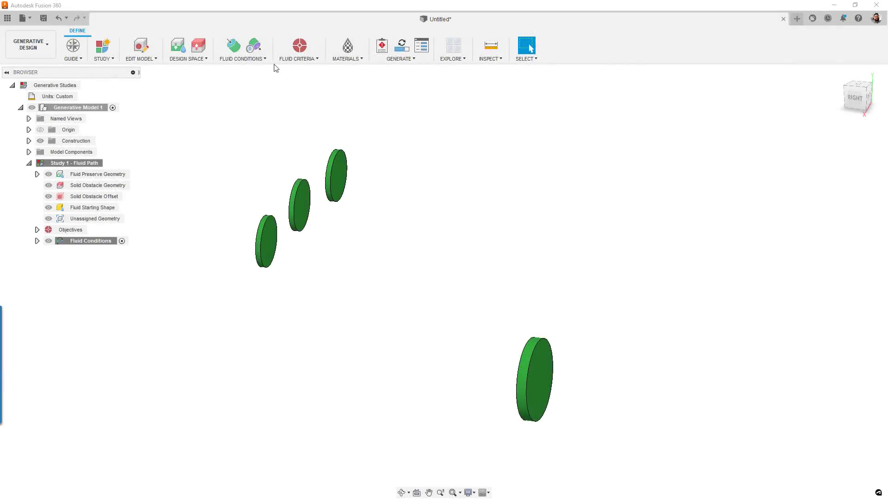
# Step: Select the three small disc faces as a new flow source
pyautogui.click(233, 45)
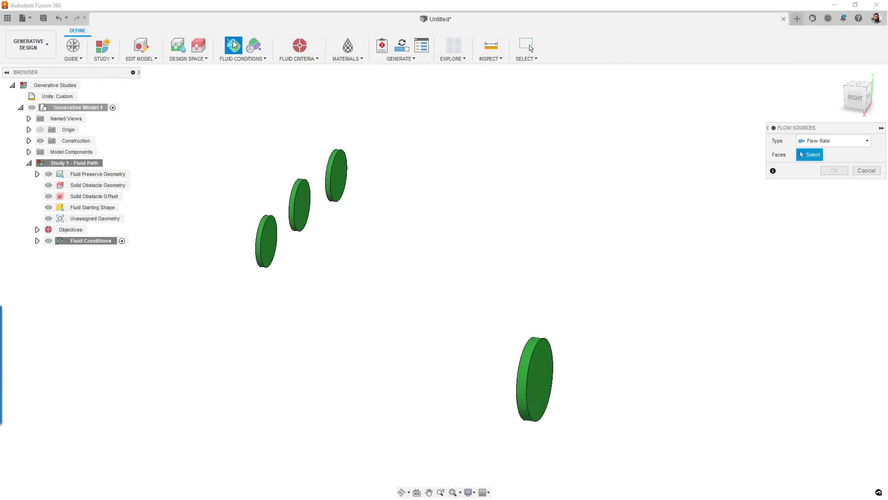
pyautogui.keyDown('shift'); pyautogui.moveTo(257, 200); pyautogui.dragTo(287, 204, button='middle'); pyautogui.keyUp('shift')
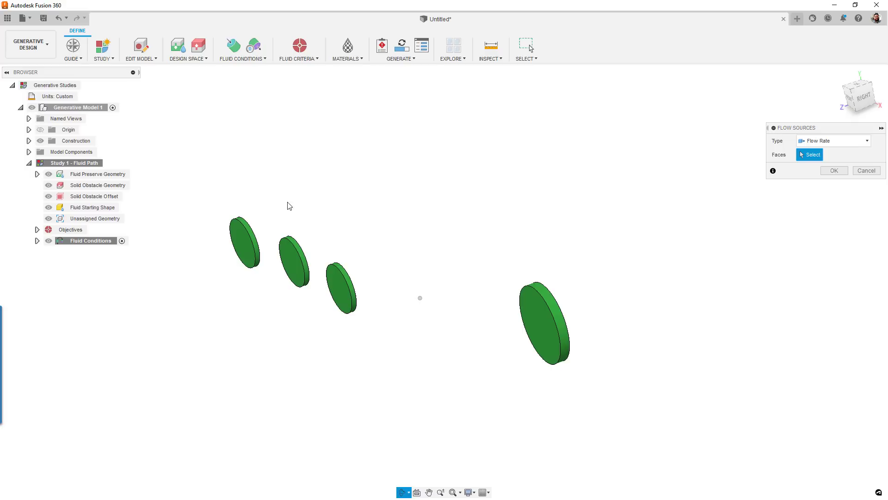
pyautogui.click(244, 244)
pyautogui.click(293, 265)
pyautogui.click(341, 291)
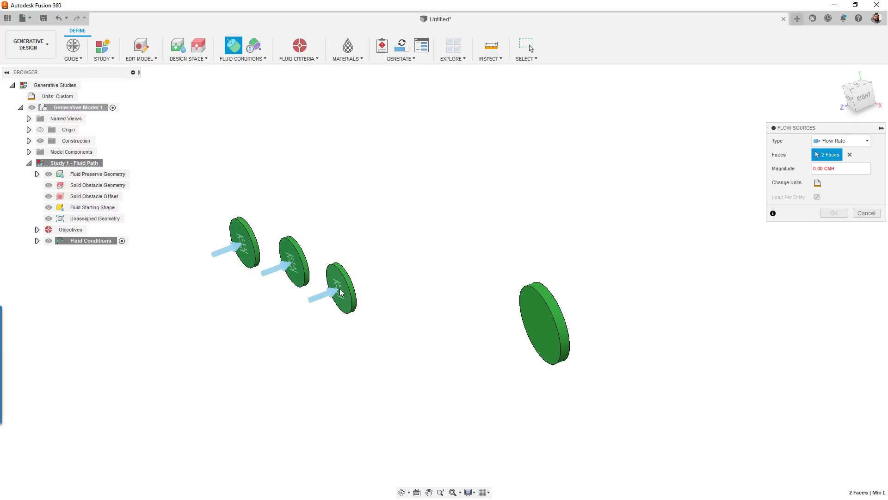
# Step: Set the flow source magnitude to 55 and confirm it
pyautogui.click(839, 169)
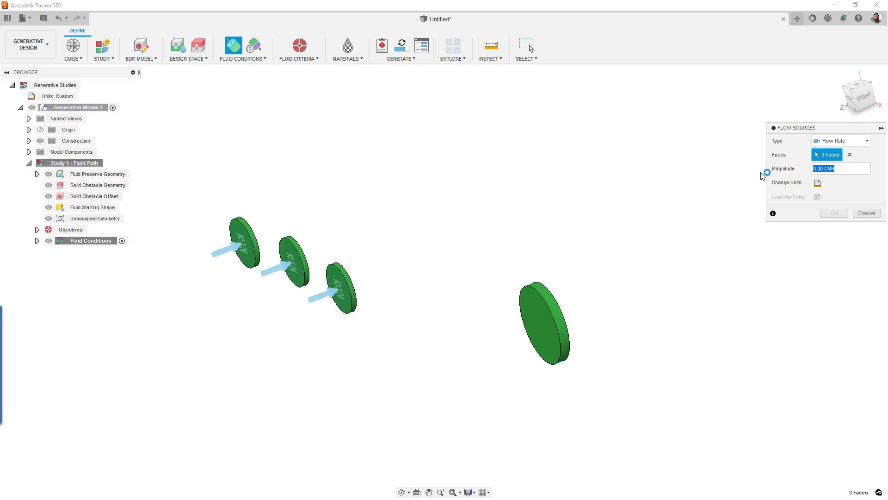
pyautogui.write('55')
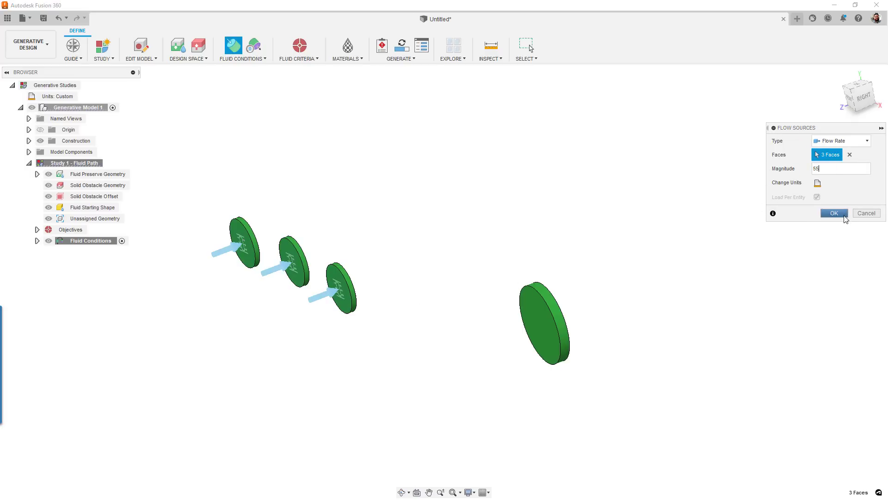
pyautogui.click(834, 214)
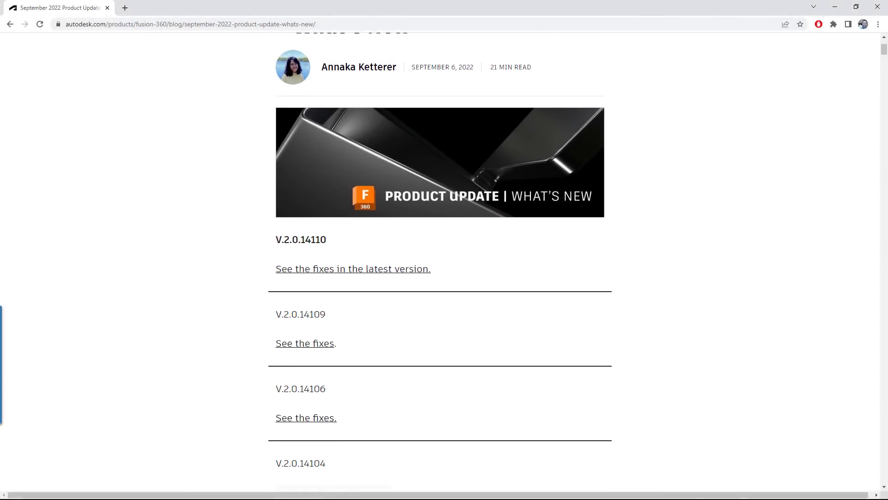
# Step: Scroll the September 2022 update post past the Contents box to Volumetric Lattice
pyautogui.scroll(-6, 444, 250)
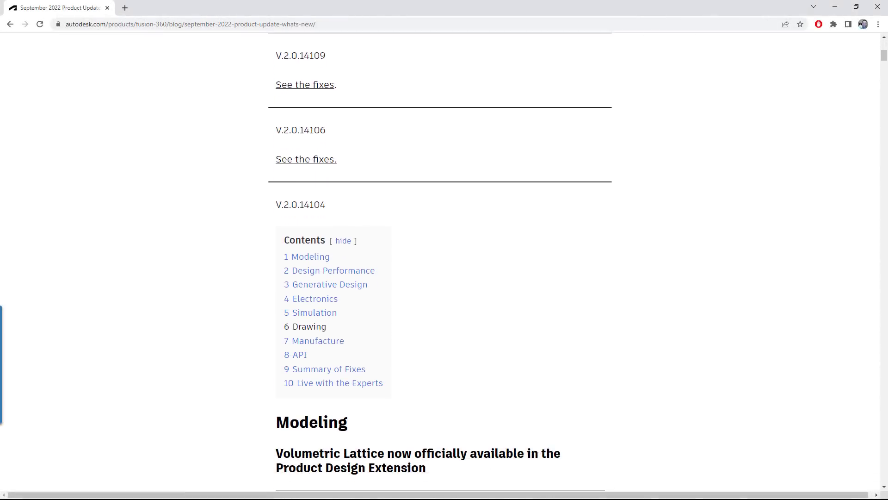
pyautogui.scroll(-6, 444, 250)
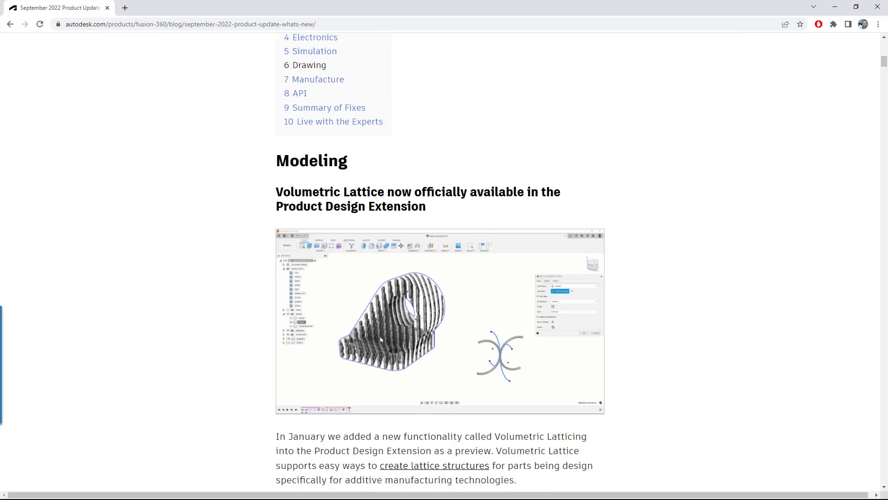
pyautogui.scroll(-6, 444, 250)
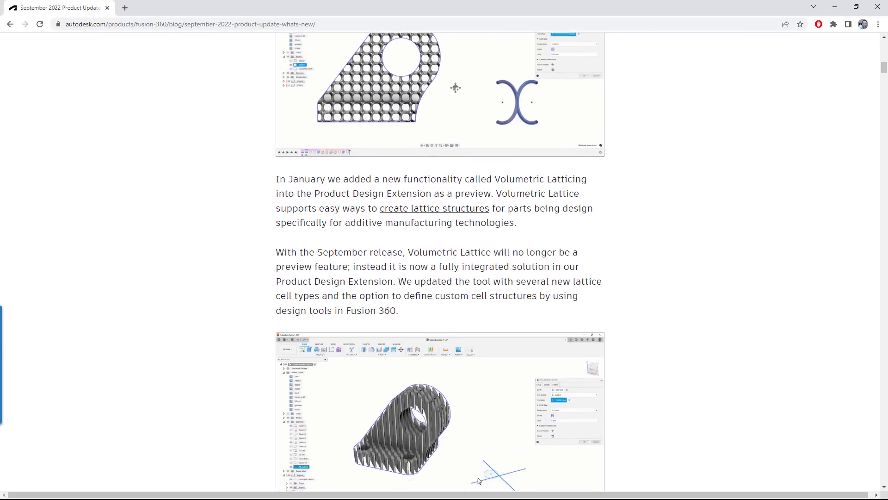
pyautogui.scroll(-2, 444, 250)
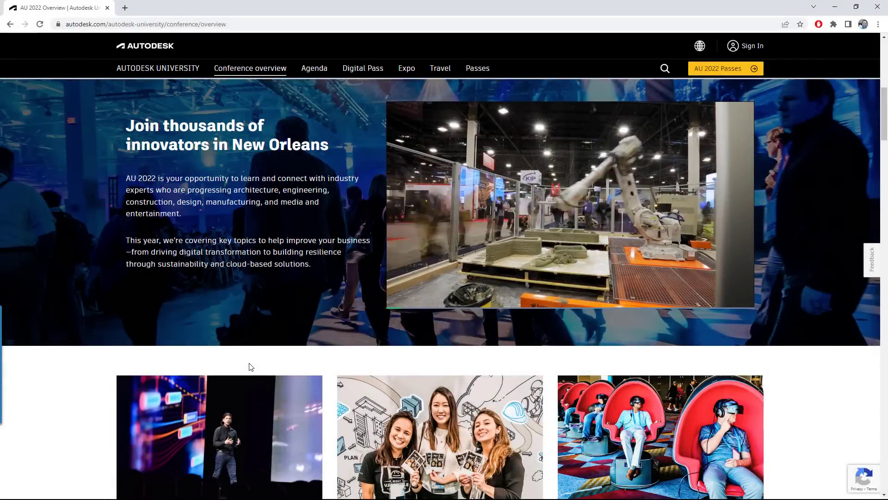